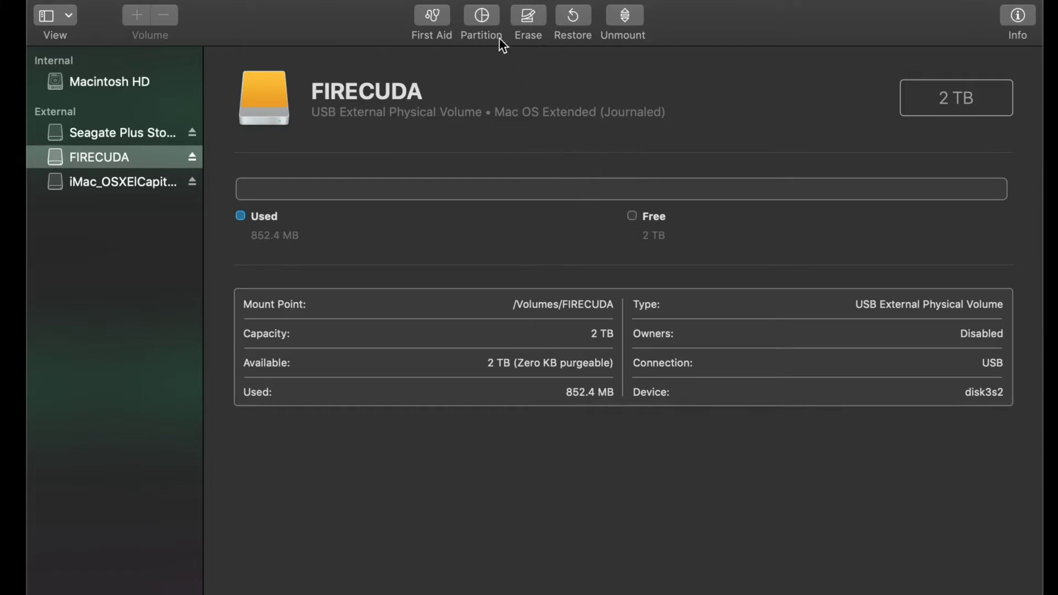
- Split the FIRECUDA drive into two 1 TB partitions and name the new one PS5
left_click(483, 17)
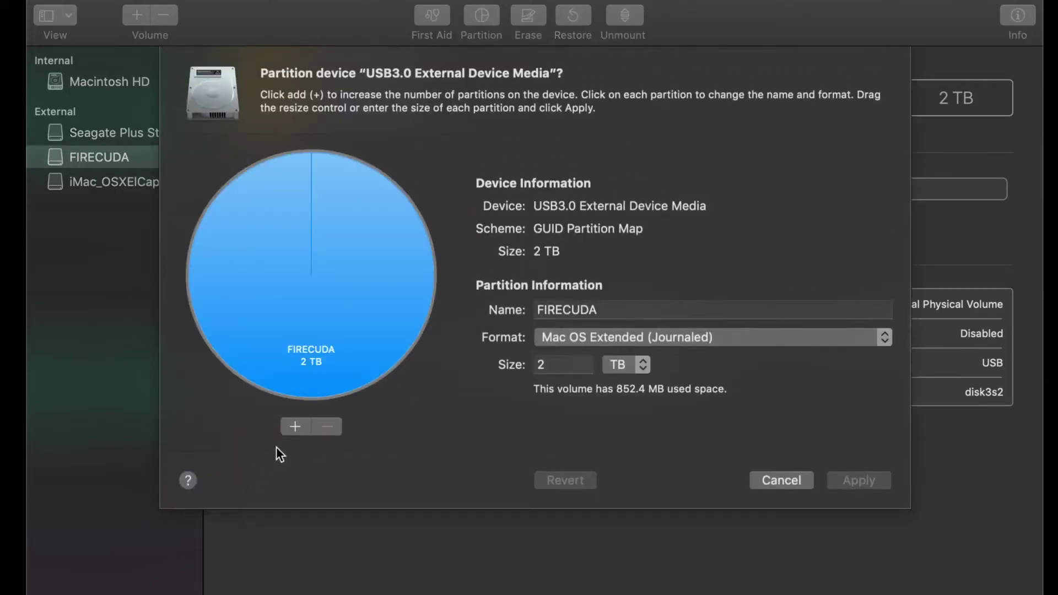
left_click(295, 427)
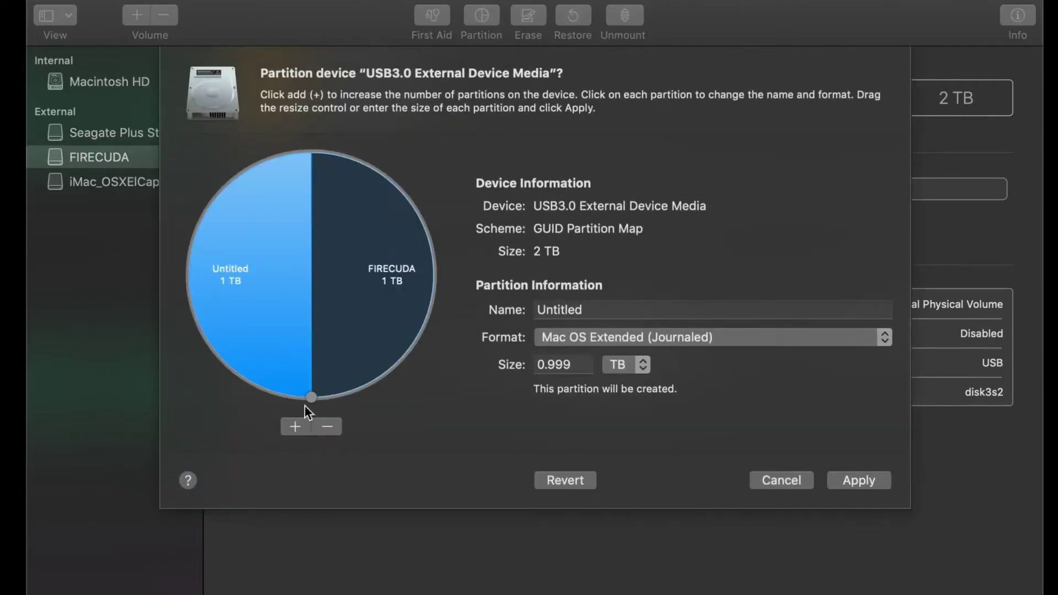
double_click(561, 313)
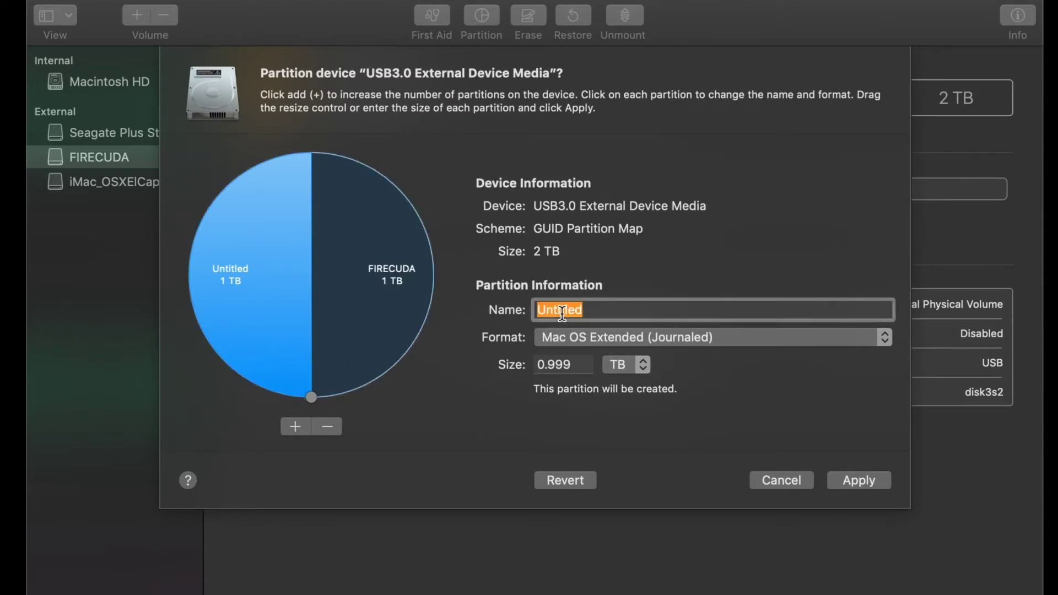
type("PS")
type("5")
left_click(385, 278)
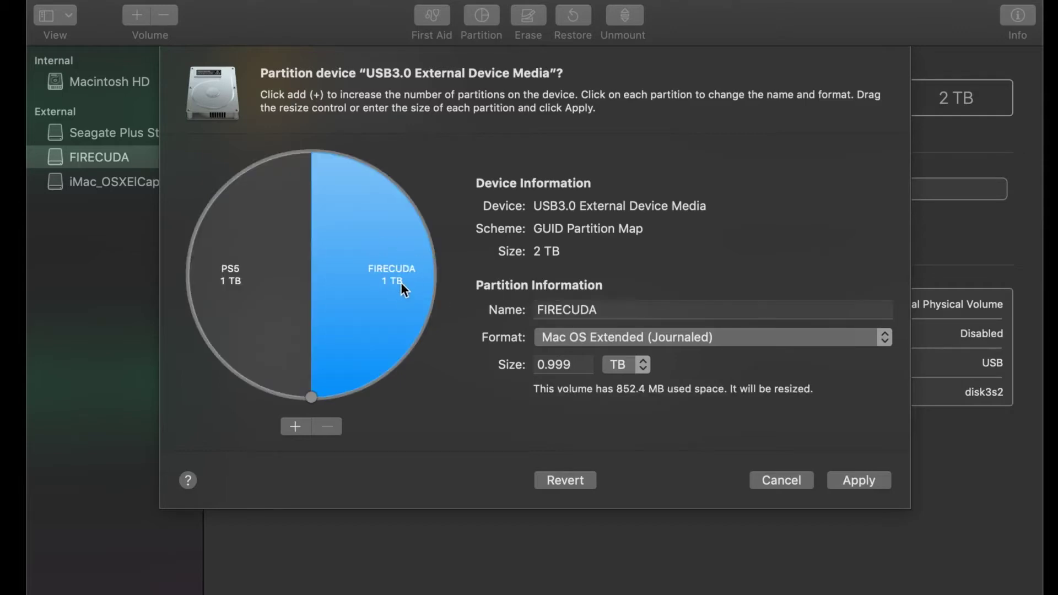
left_click(240, 313)
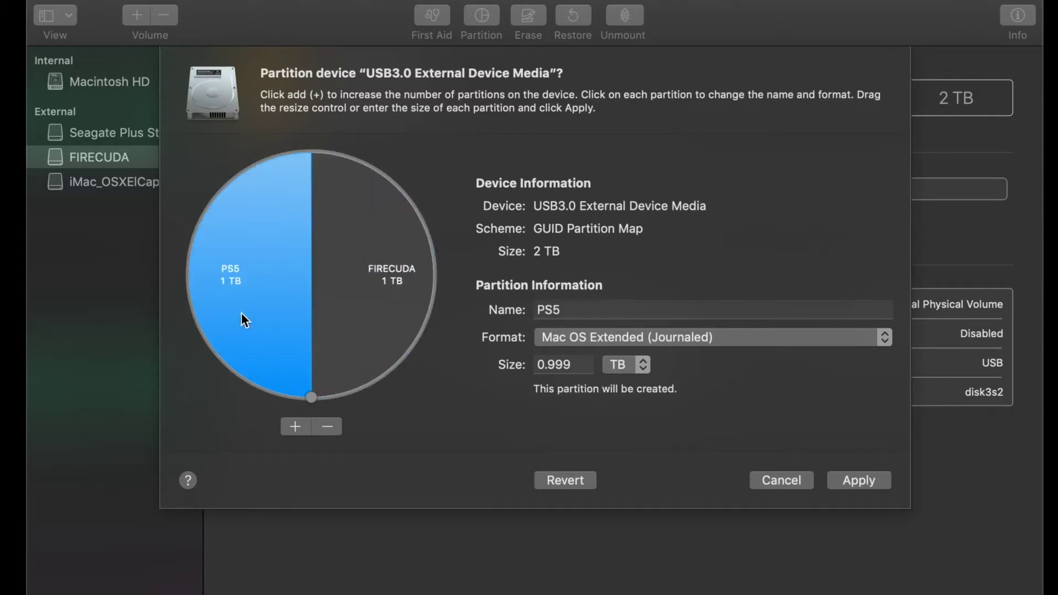
- Set both the PS5 and FIRECUDA partitions' format to MS-DOS (FAT)
left_click(559, 343)
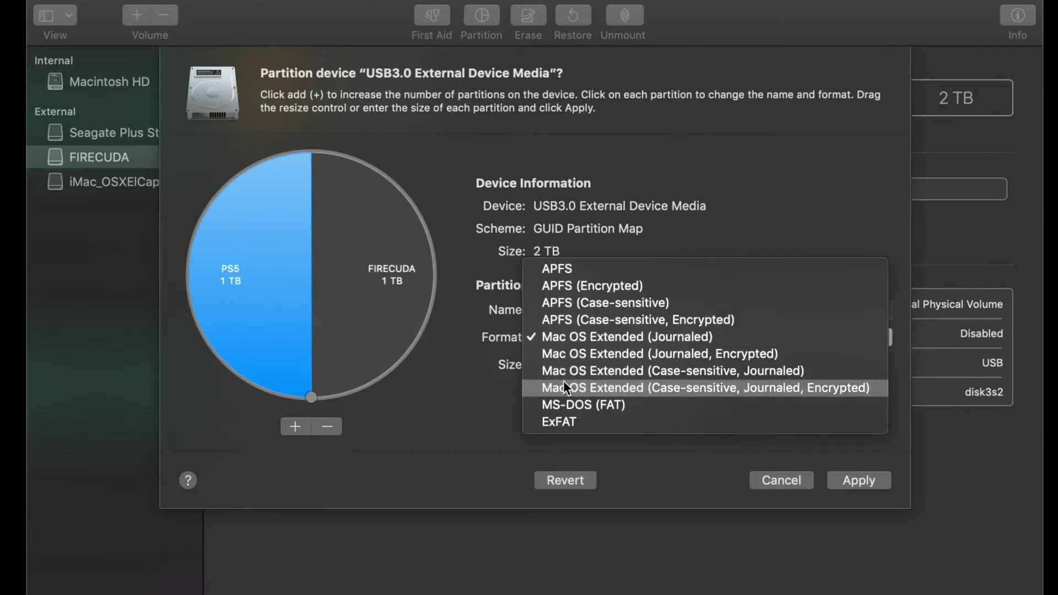
left_click(571, 402)
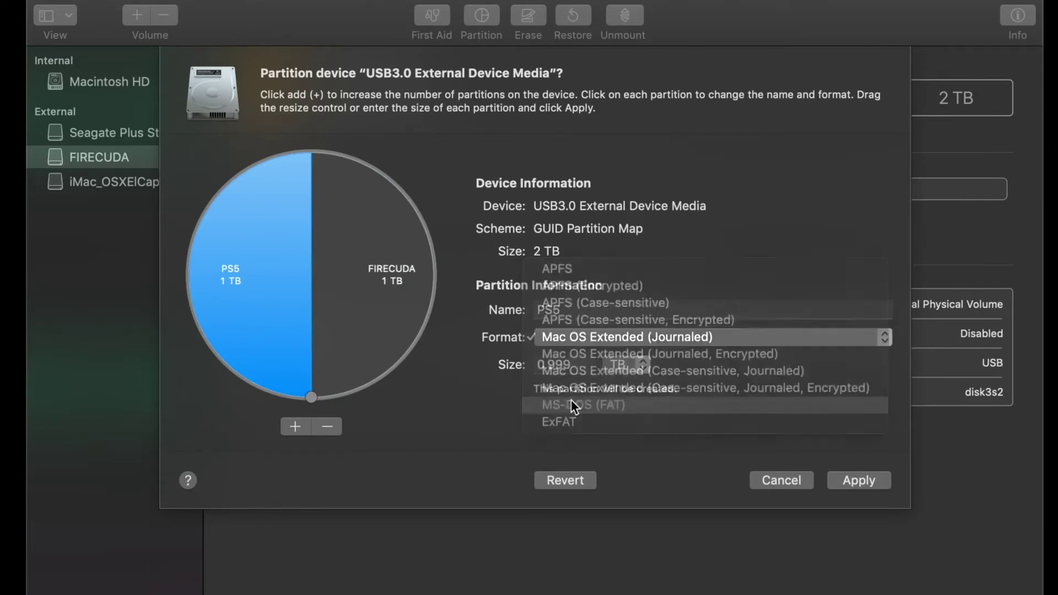
left_click(388, 290)
left_click(609, 339)
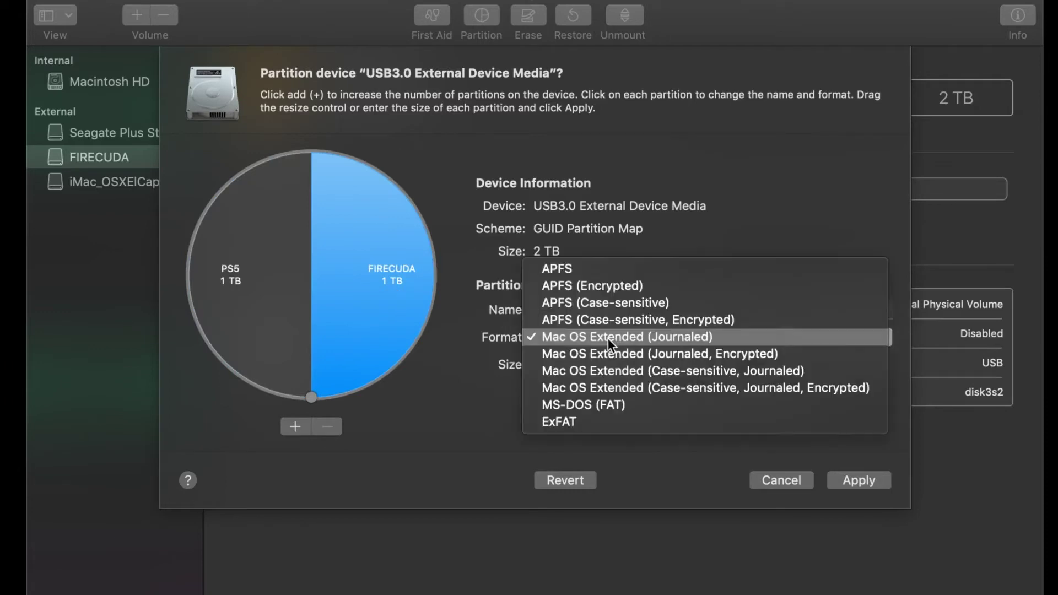
left_click(576, 408)
- Recheck that both partitions use MS-DOS (FAT), then apply the new partition layout
left_click(289, 316)
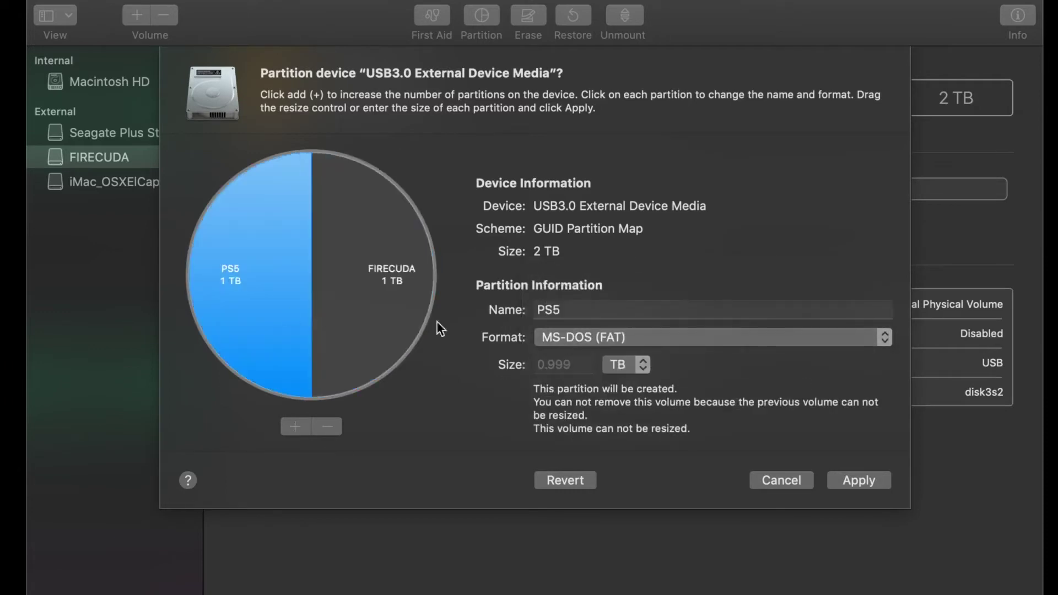
left_click(557, 339)
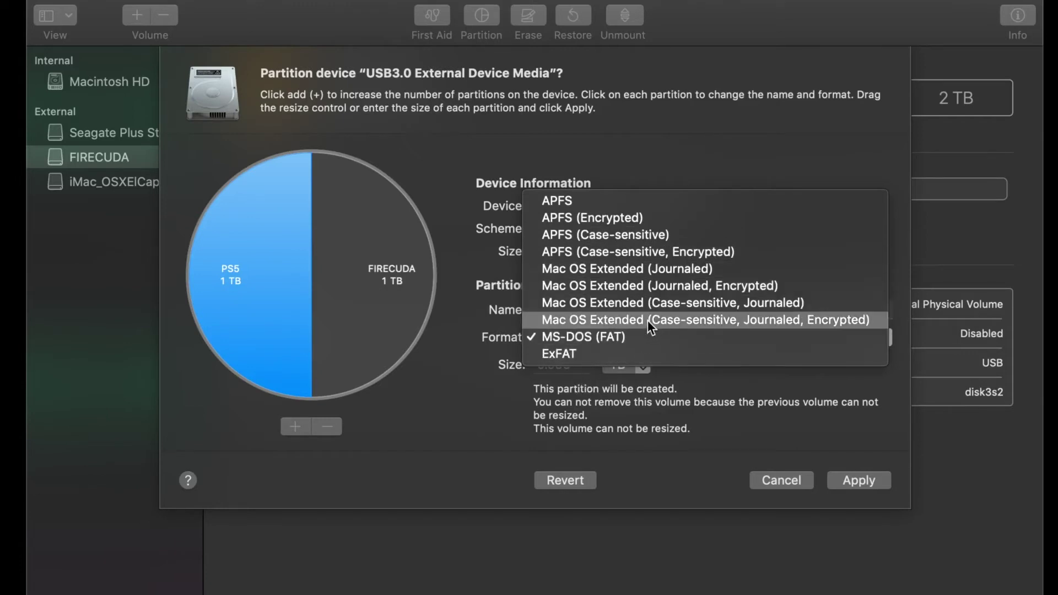
left_click(607, 337)
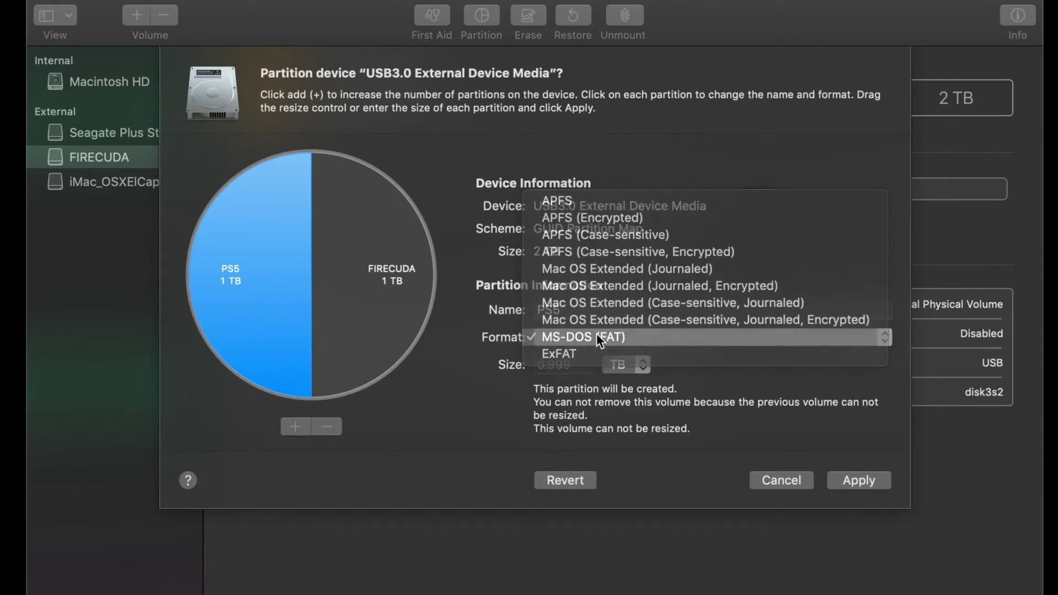
left_click(377, 284)
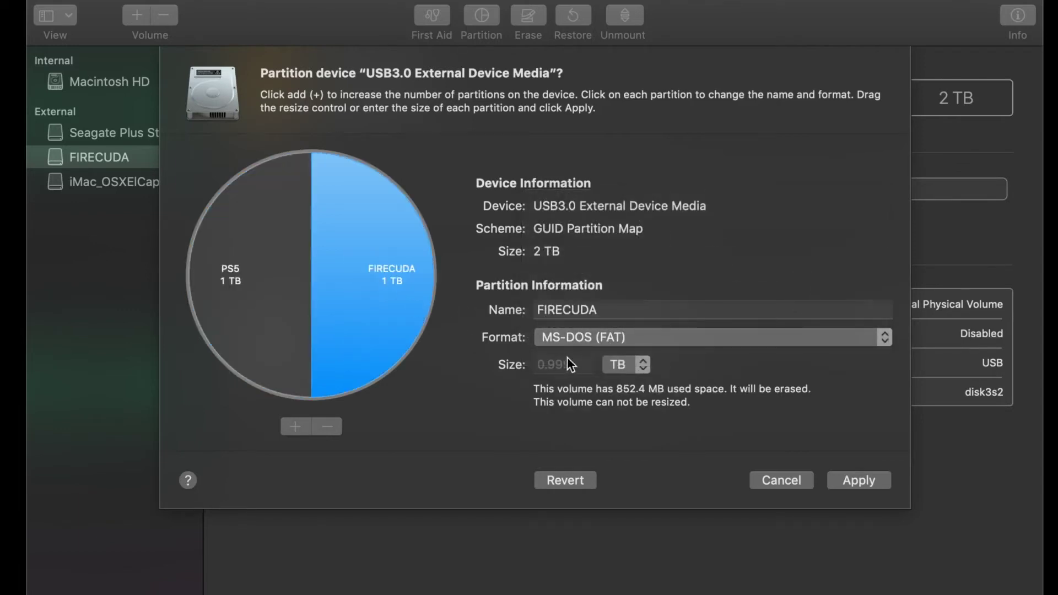
left_click(860, 484)
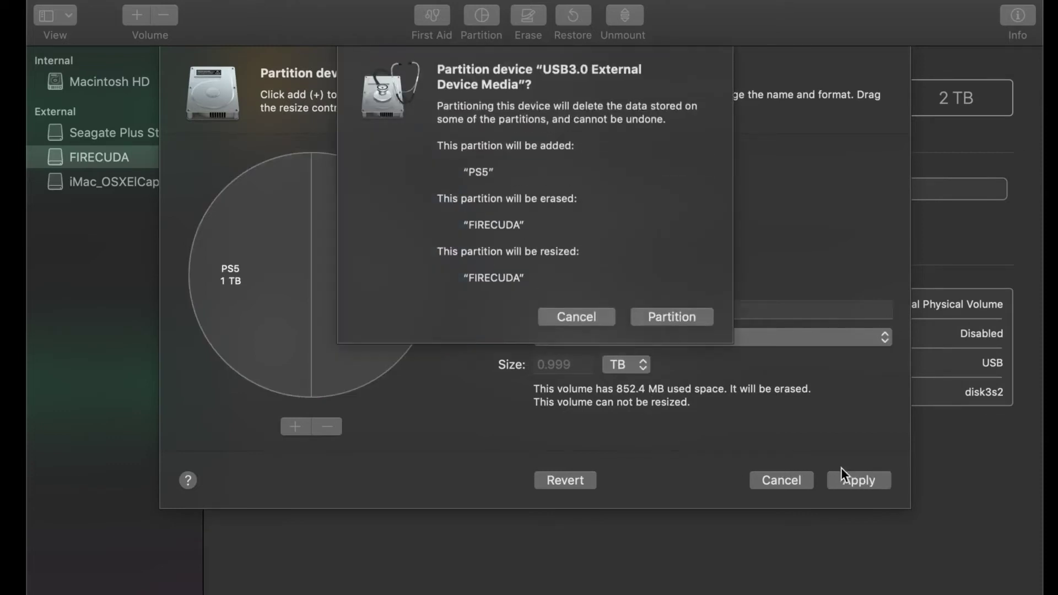
- Confirm partitioning, leaving FIRECUDA and PS5 as 999.96 GB FAT32 volumes, and dismiss the success notice
left_click(664, 318)
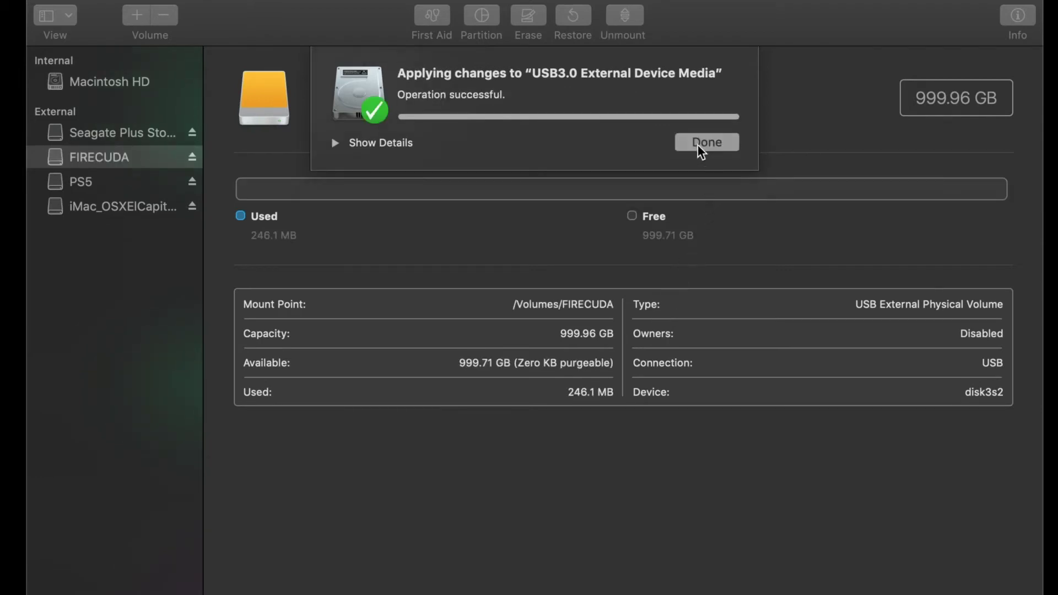
left_click(706, 143)
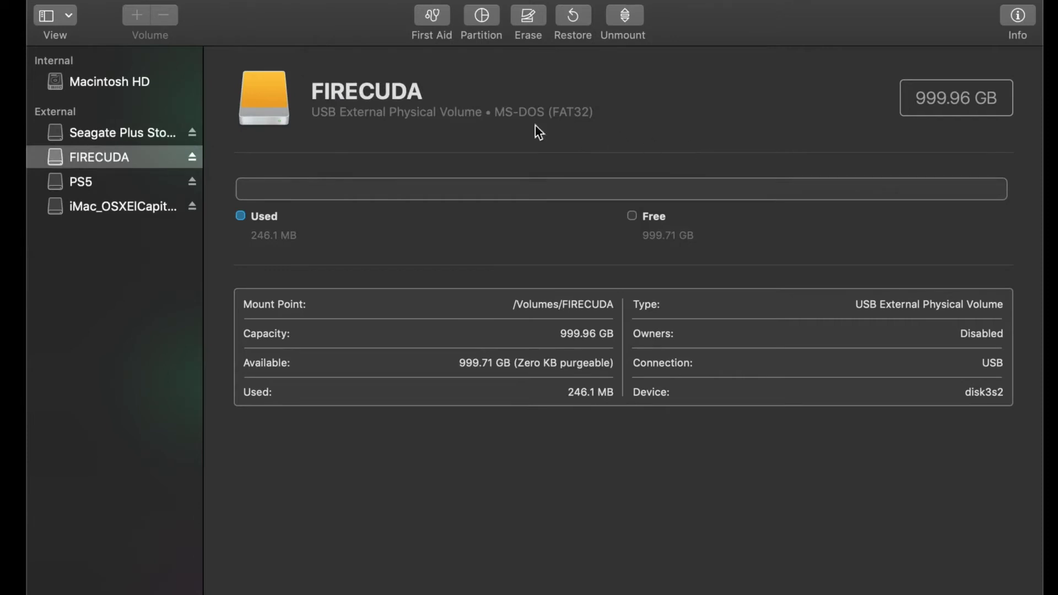
left_click(121, 179)
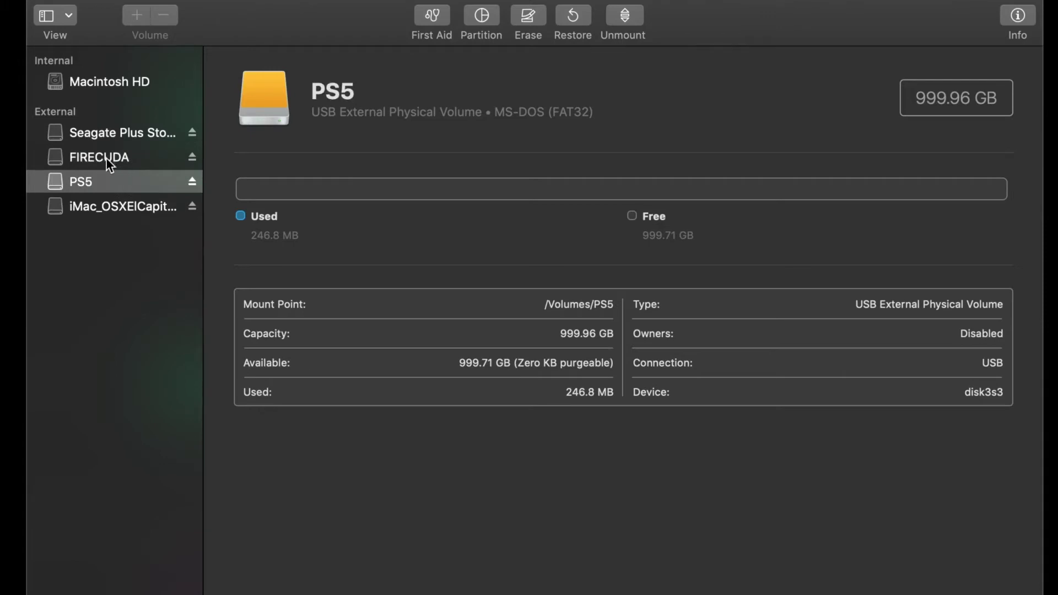
left_click(105, 158)
left_click(110, 177)
left_click(111, 157)
left_click(114, 181)
left_click(113, 160)
left_click(131, 157)
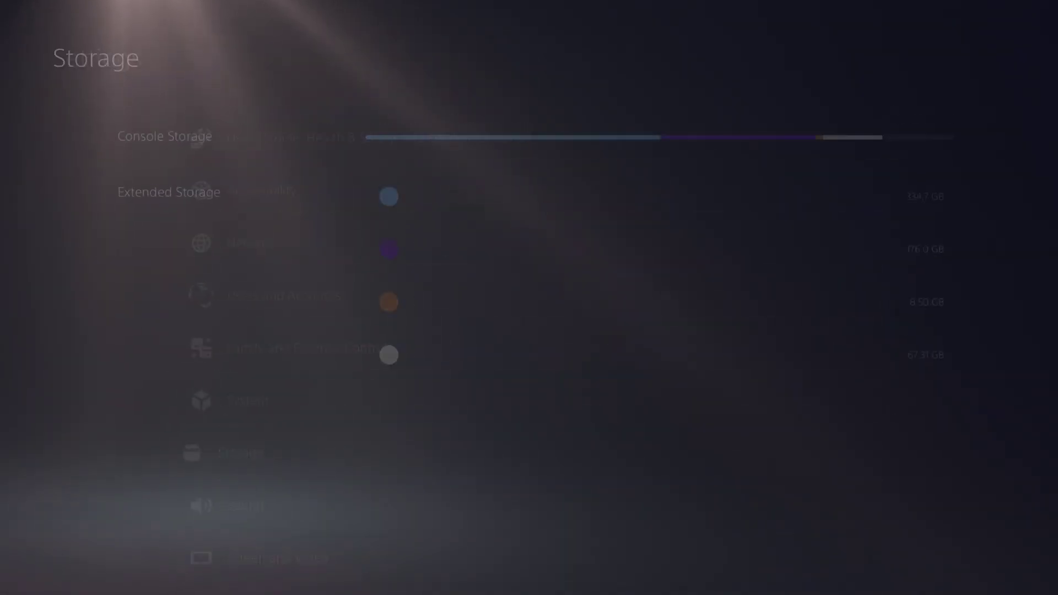
key("Down")
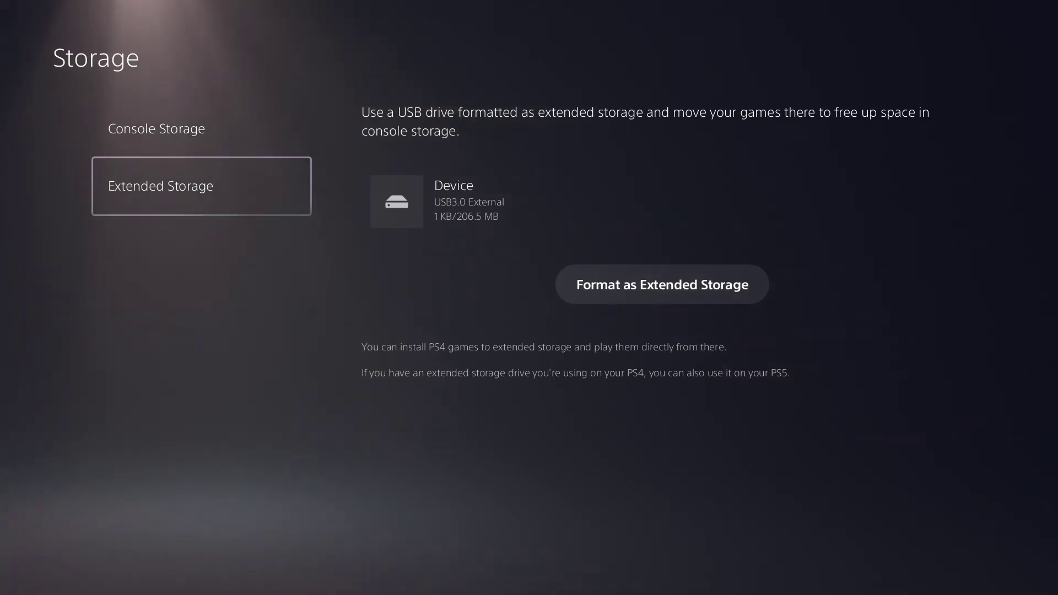
- Open Extended Storage, which lists the 206.5 MB USB device, and highlight Format as Extended Storage
key("Right")
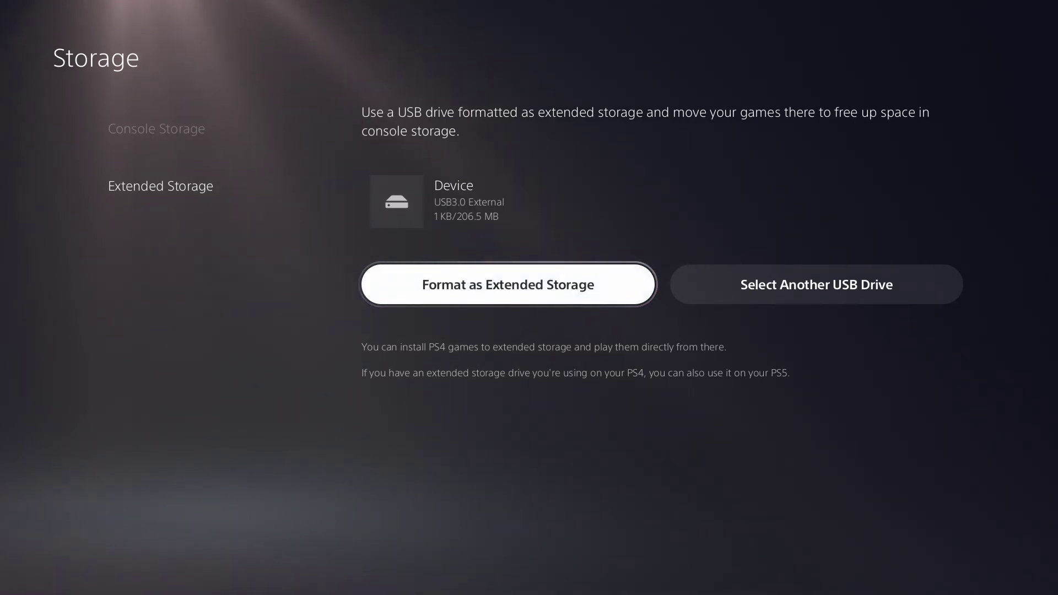
- Pick the 999.8 GB USB drive with 2.59 MB used instead of the 206.5 MB device
key("Right")
key("Return")
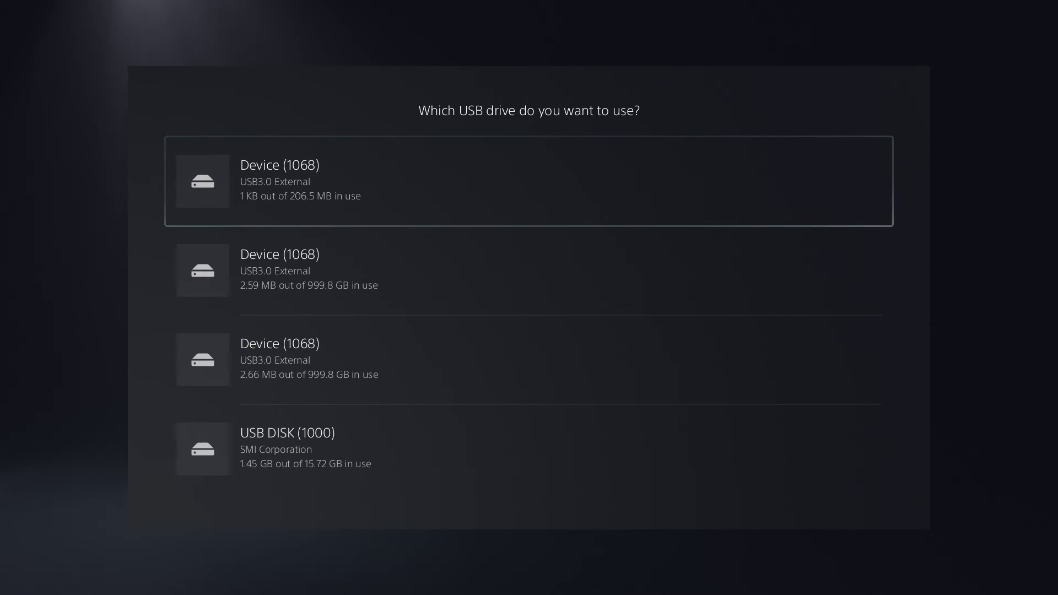
key("Down")
key("Down")
key("Down")
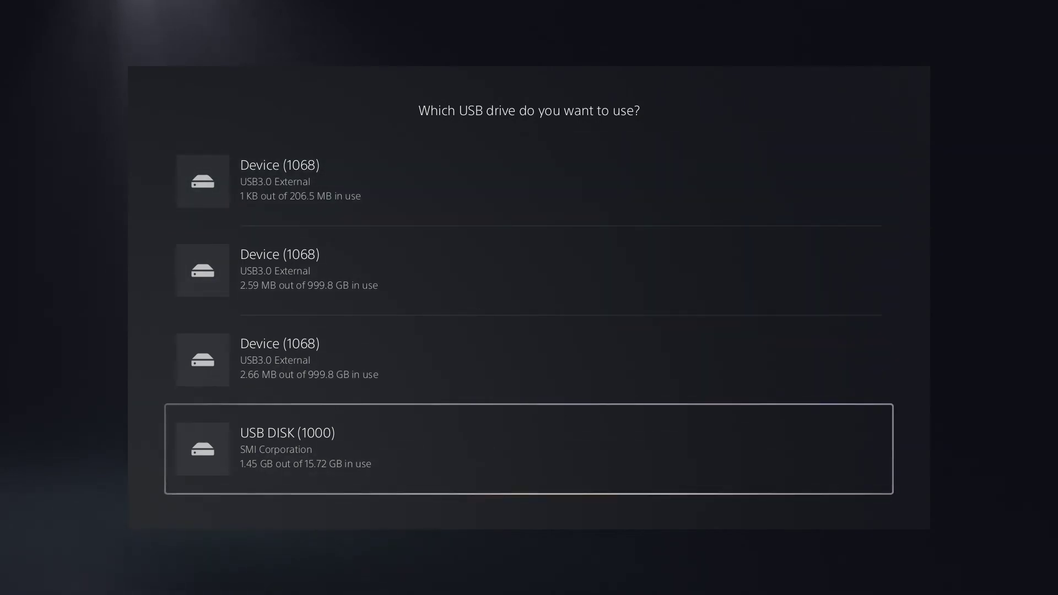
key("Up")
key("Up")
key("Down")
key("Up")
key("Down")
key("Up")
key("Up")
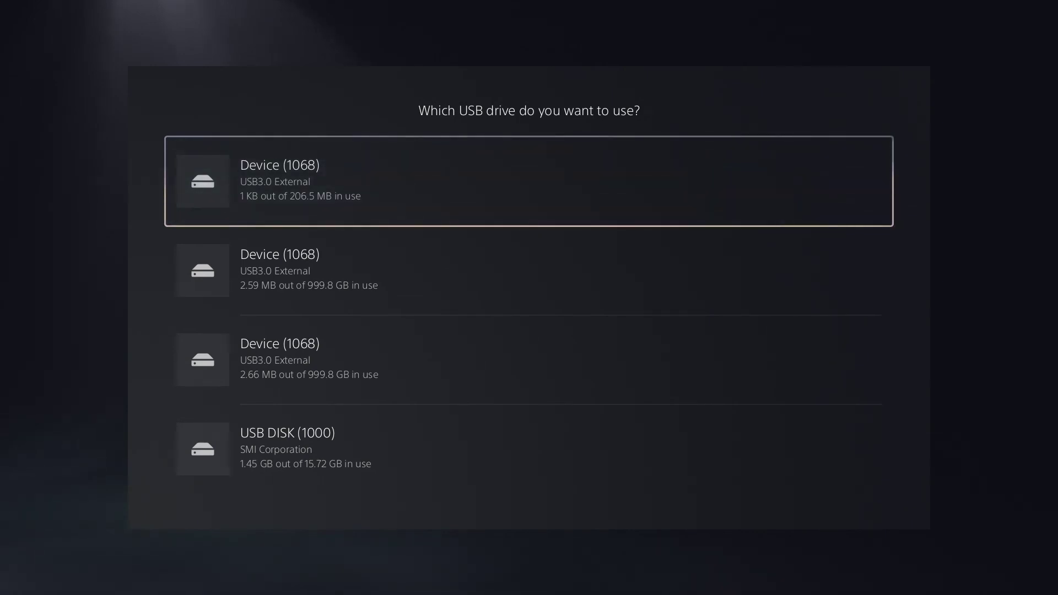
key("Down")
key("Down")
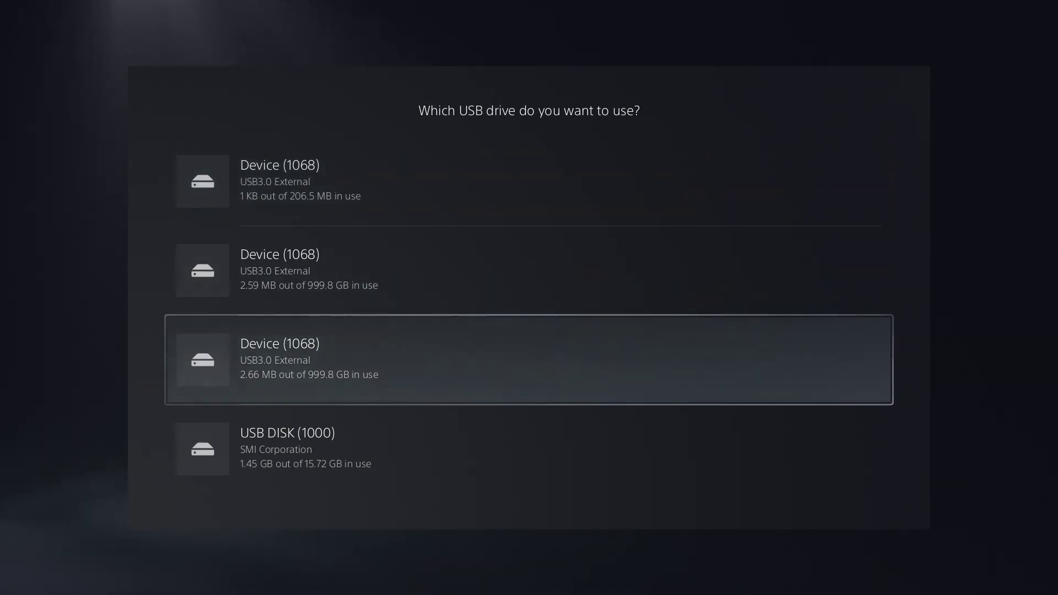
key("Up")
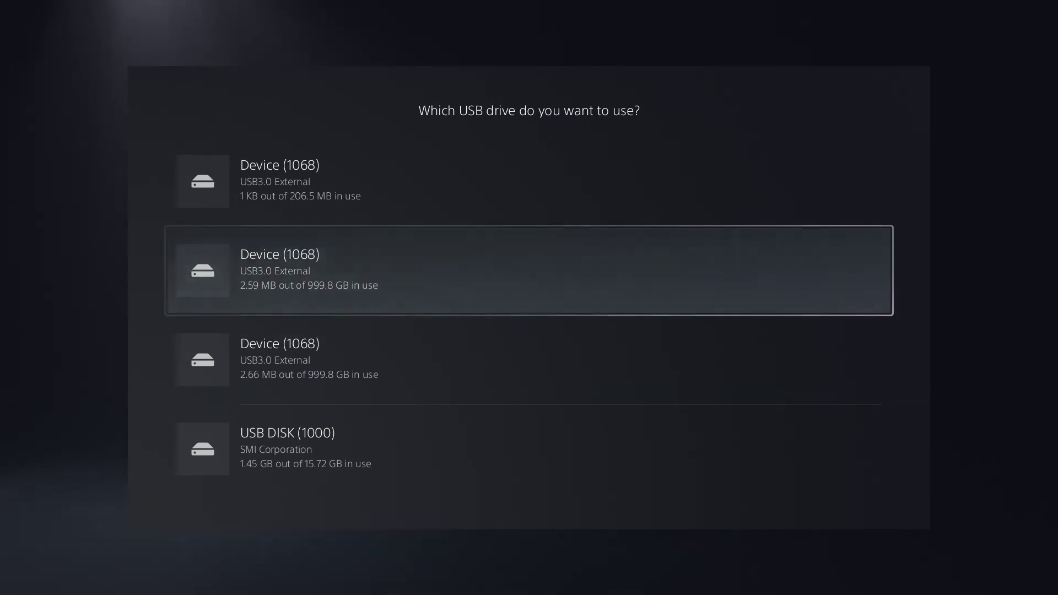
key("Down")
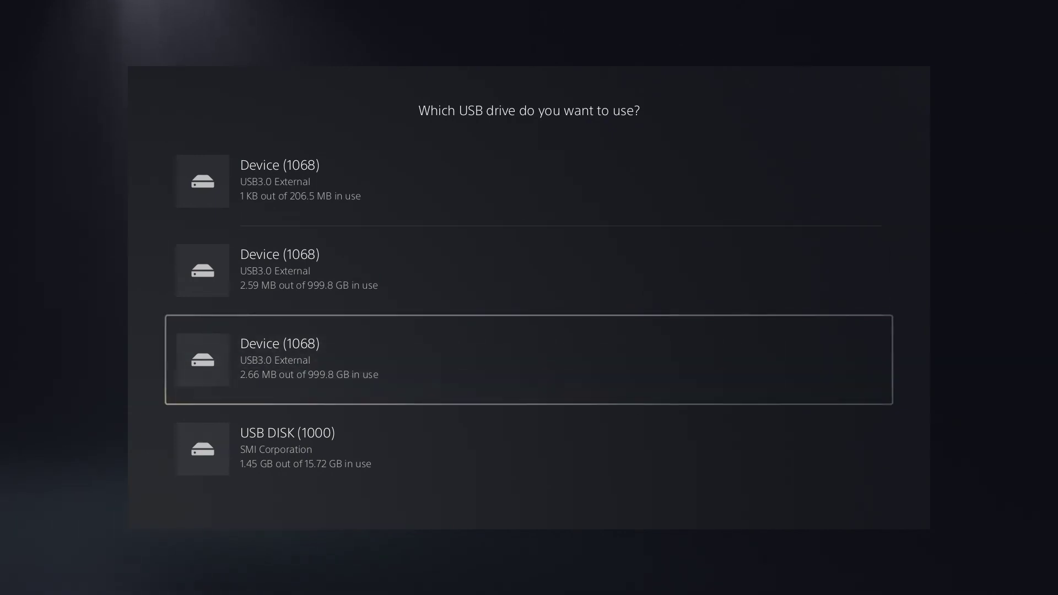
key("Up")
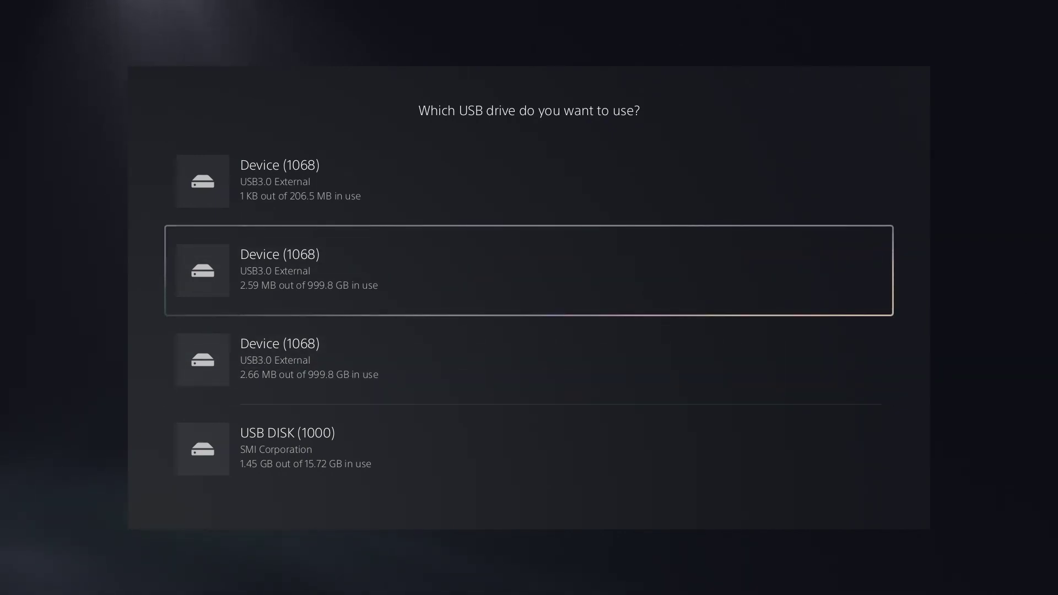
key("Down")
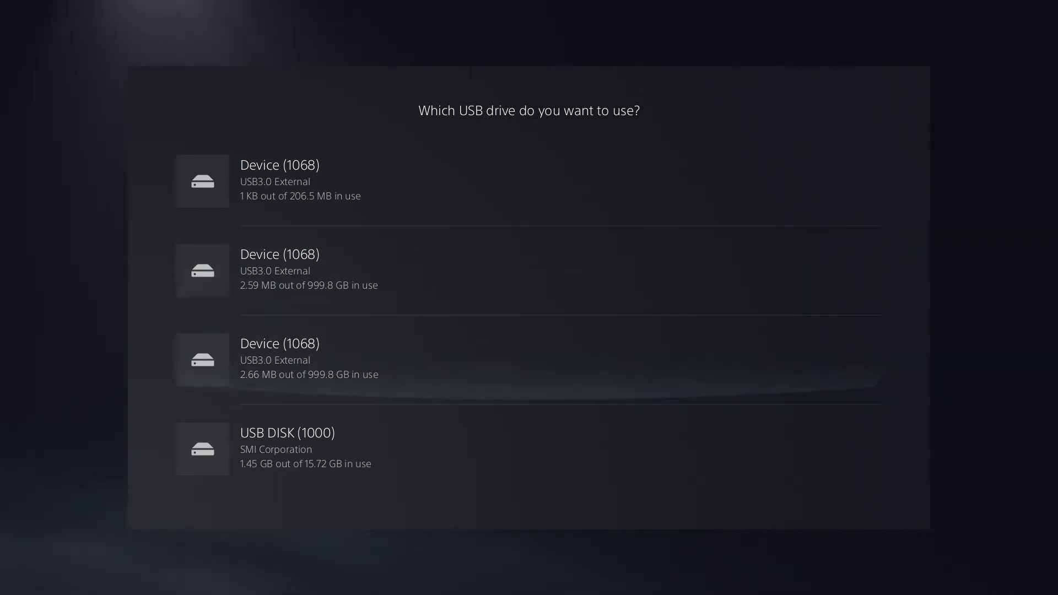
key("Up")
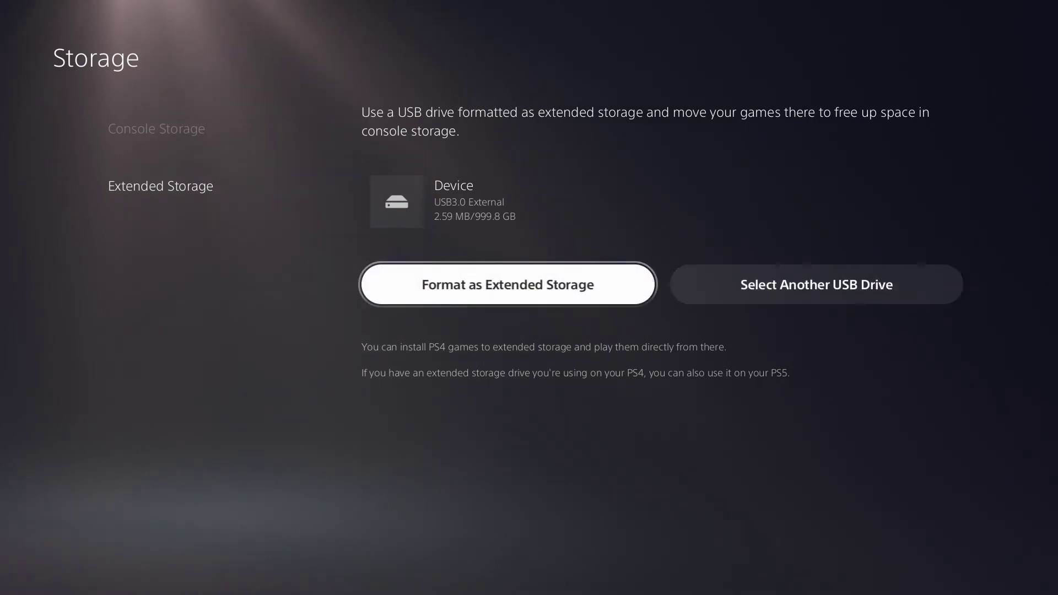
- Format the chosen drive as 1.84 TB extended storage, accepting the erase warning
key("Return")
key("Right")
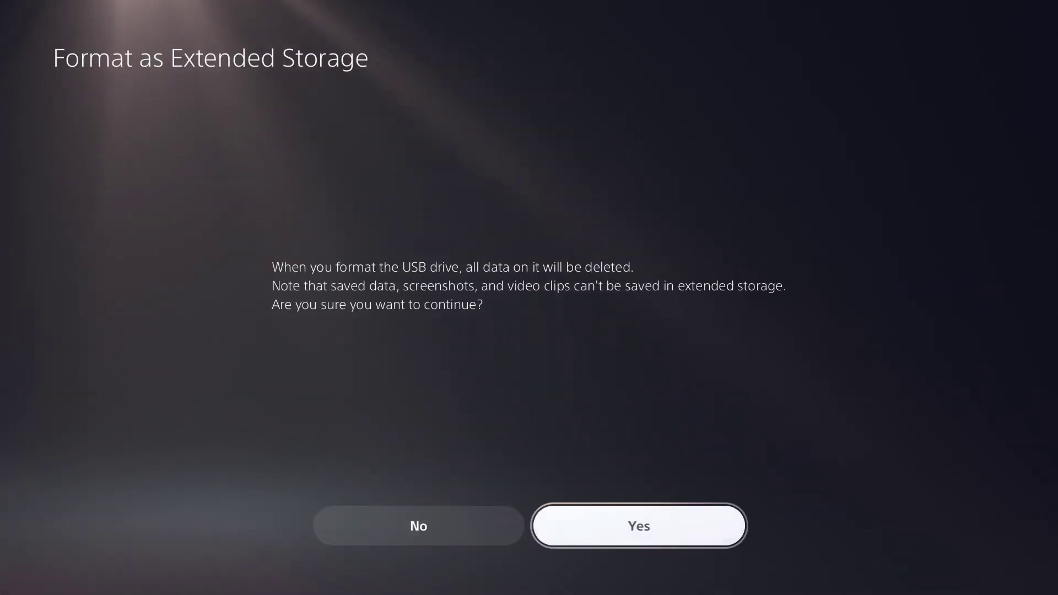
key("Return")
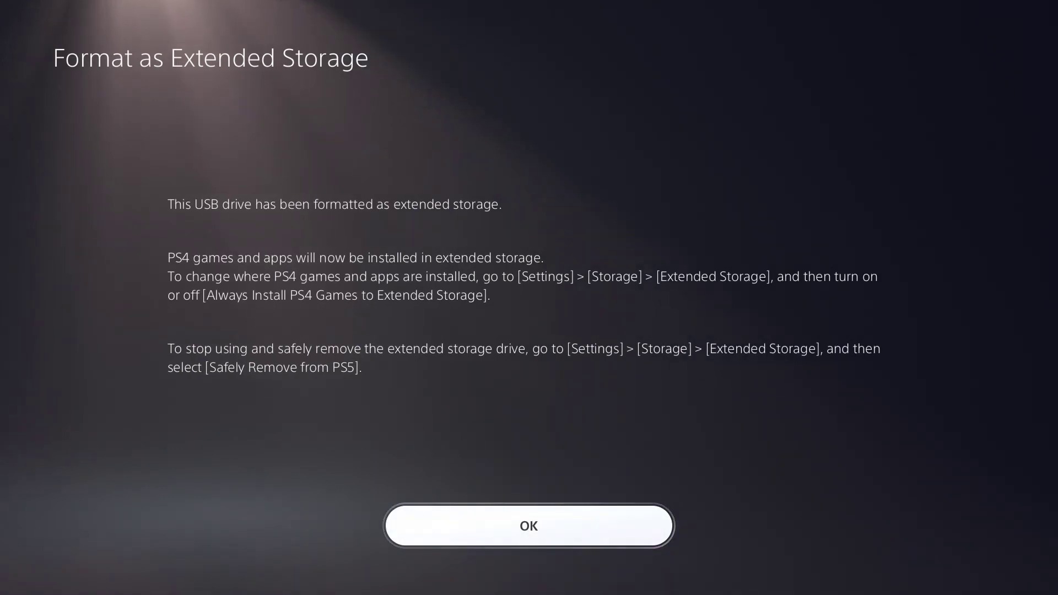
key("Return")
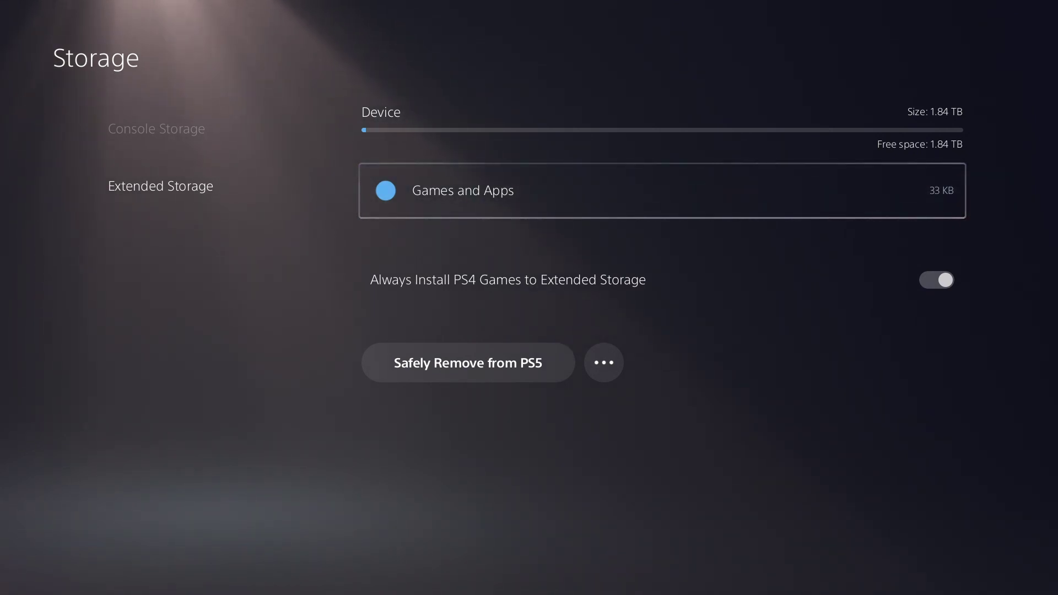
key("Return")
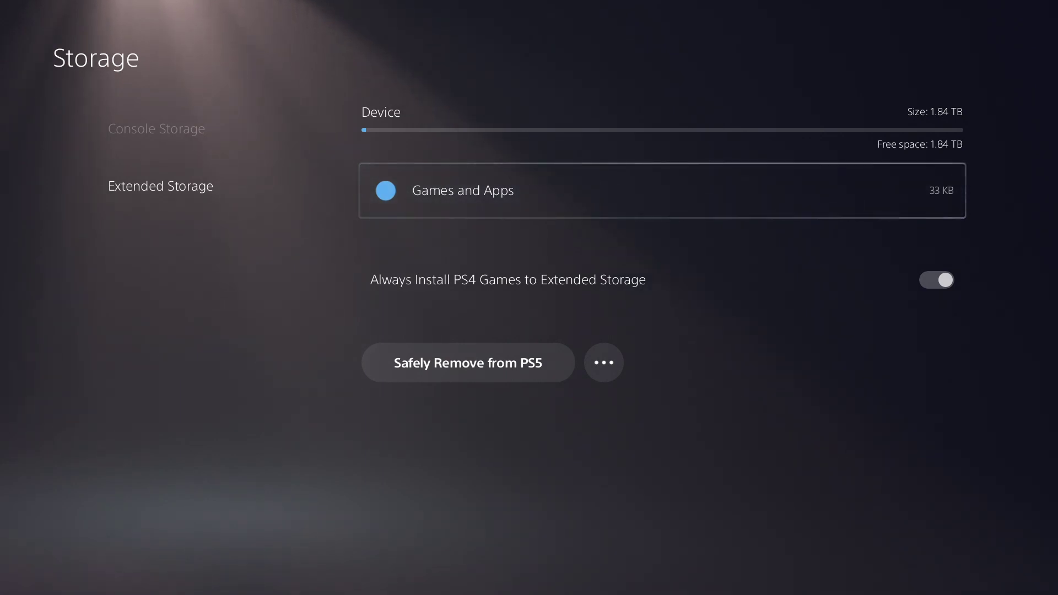